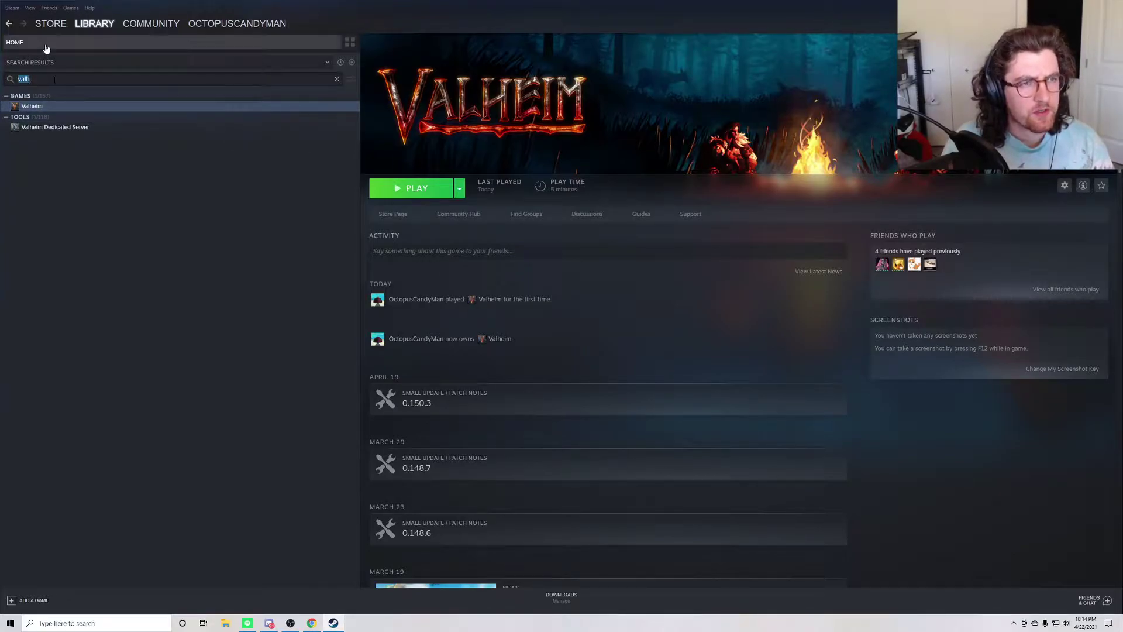
Step: Search the Steam library for 'valh' and open the Valheim Dedicated Server page
click(61, 128)
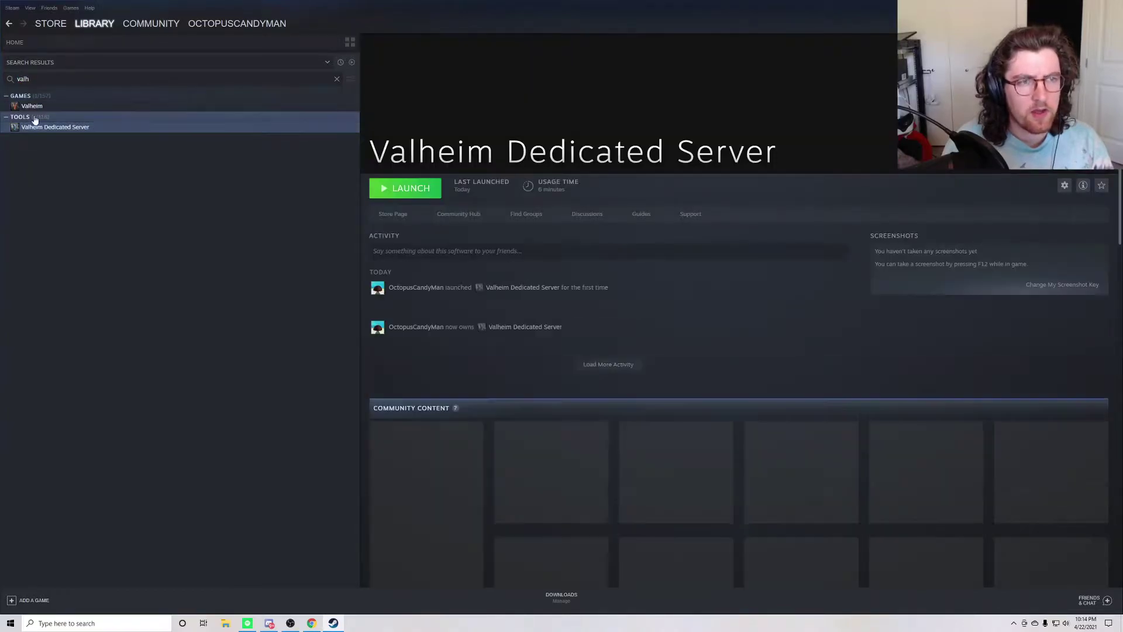
click(50, 80)
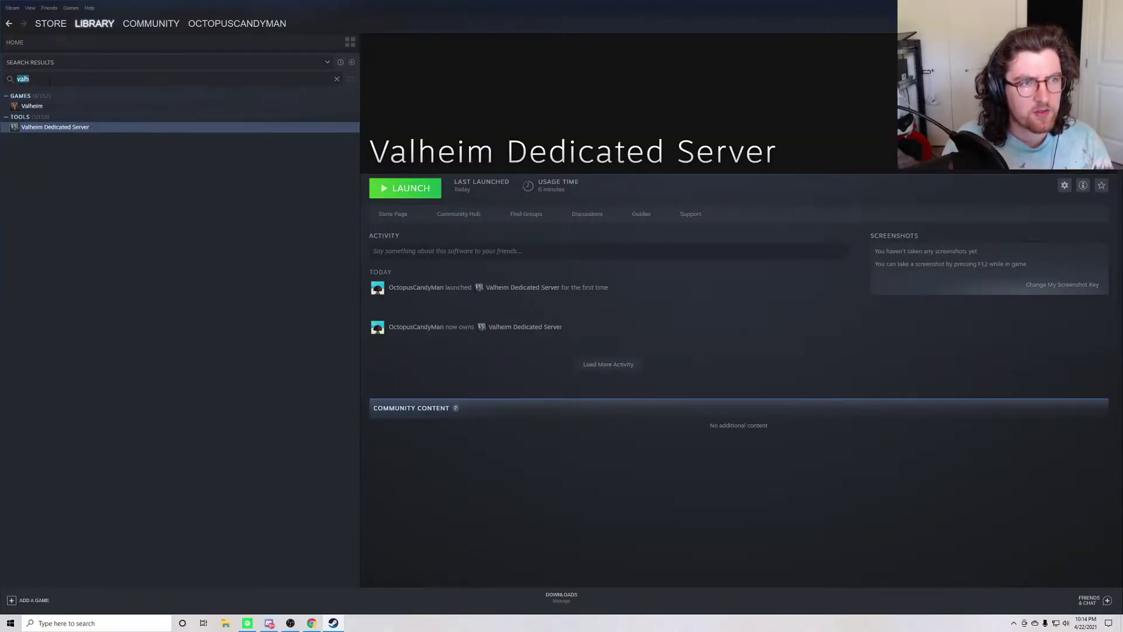
key(BackSpace)
text(h)
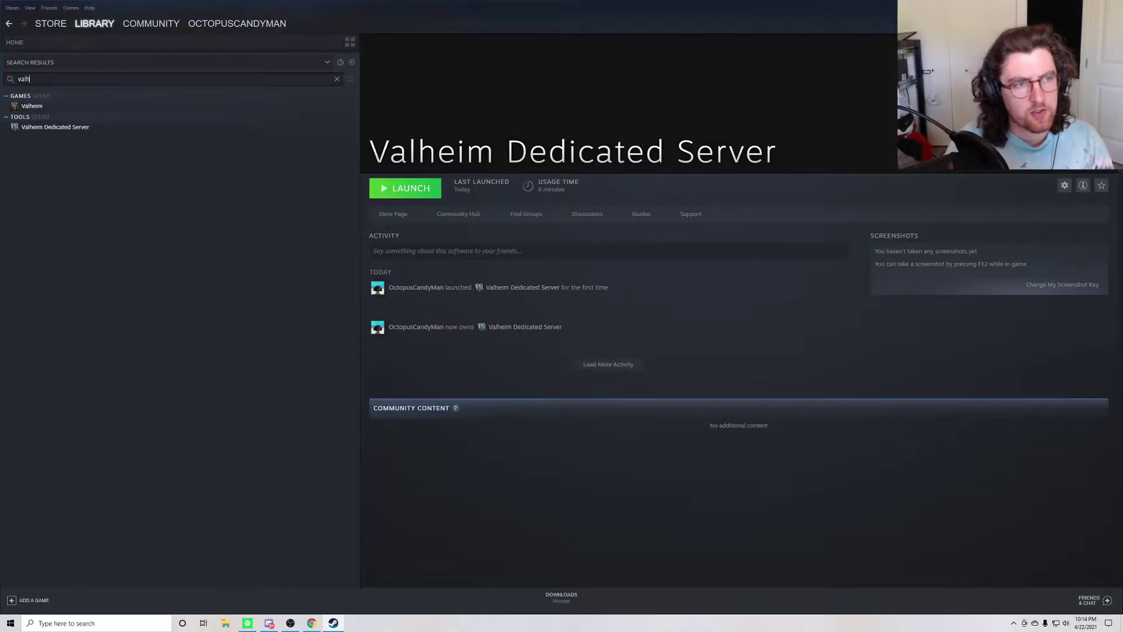
click(61, 127)
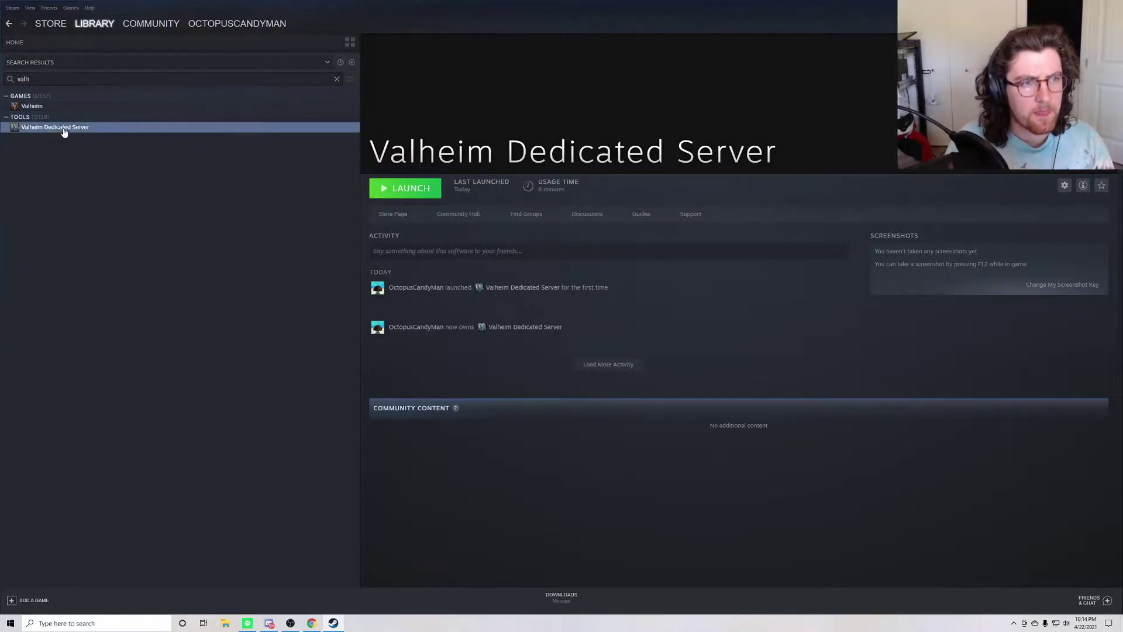
Step: Launch the Valheim Dedicated Server, move its console to the right, and bring up playit.gg
click(411, 187)
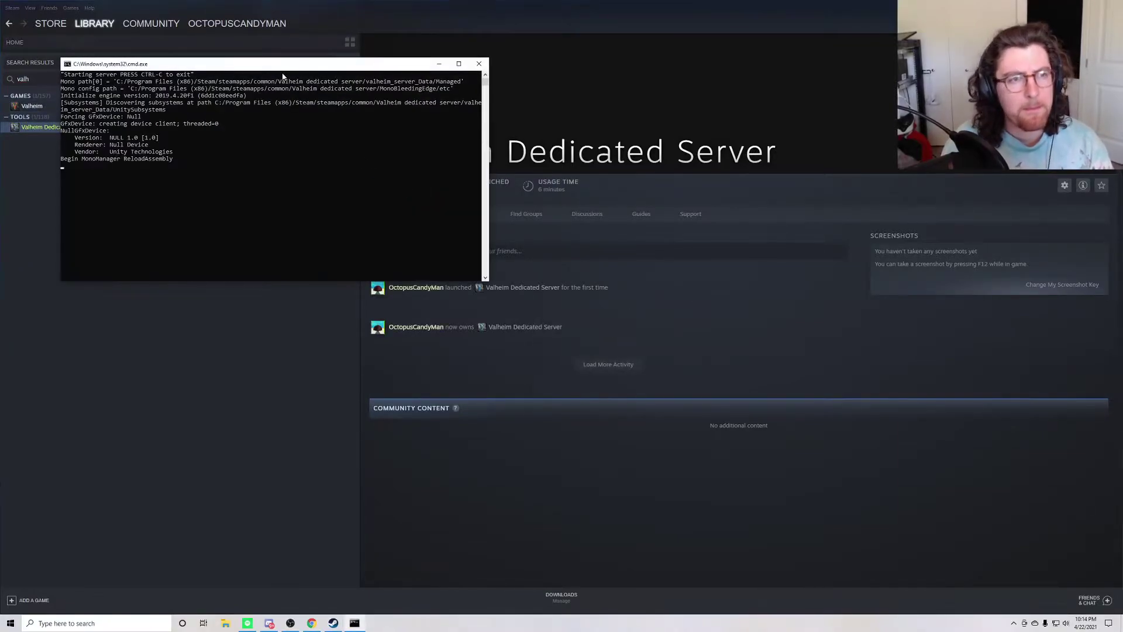
drag(283, 66, 431, 77)
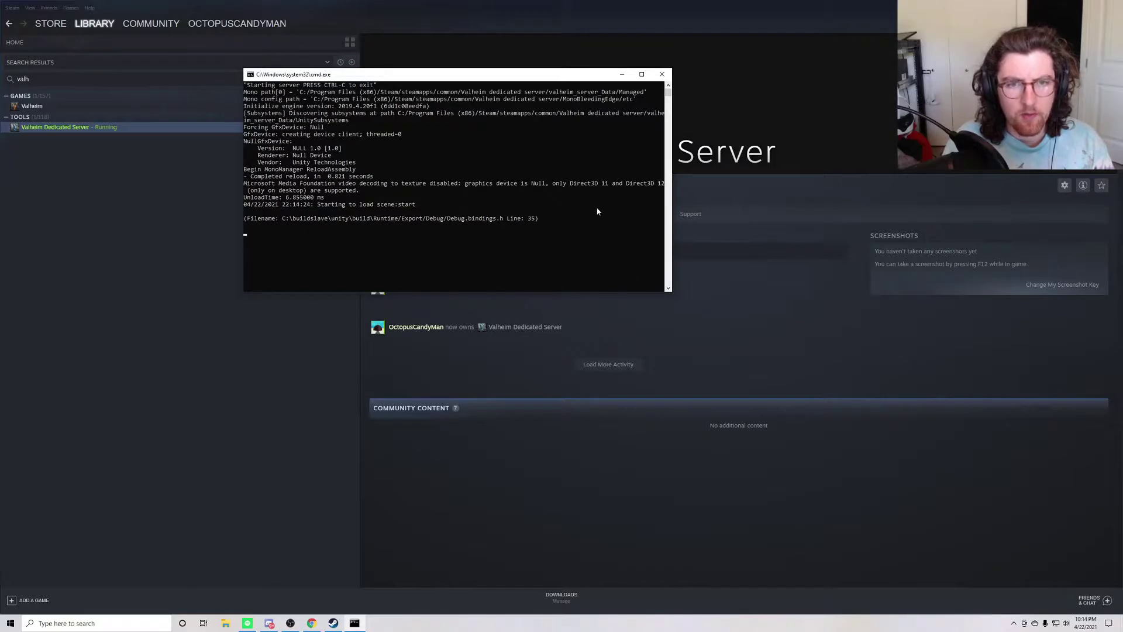
drag(444, 74, 484, 75)
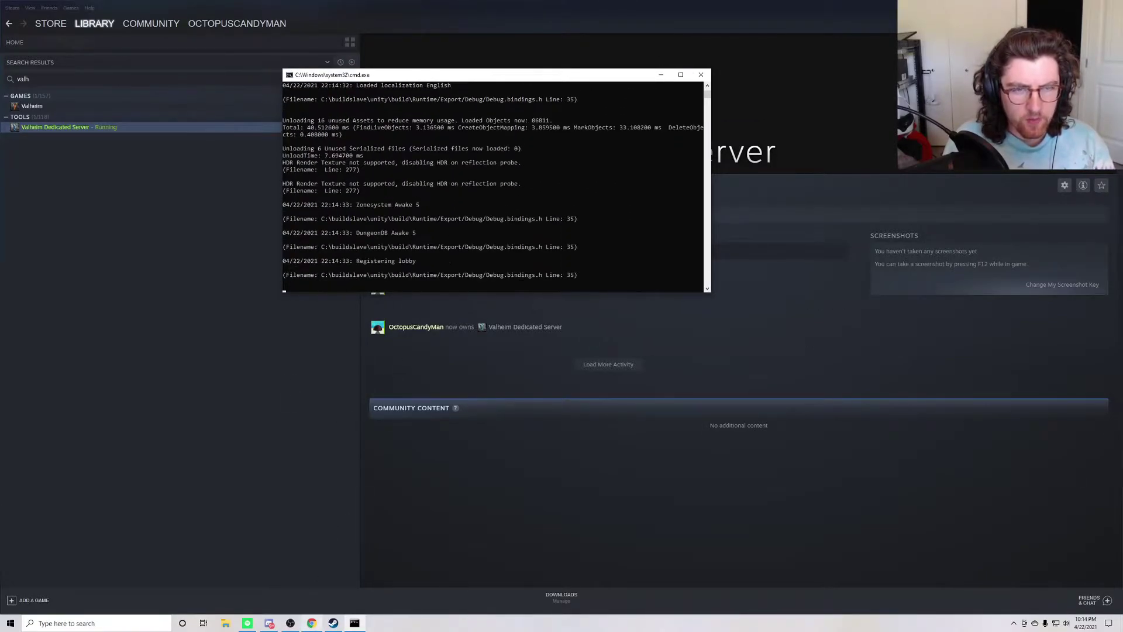
click(311, 623)
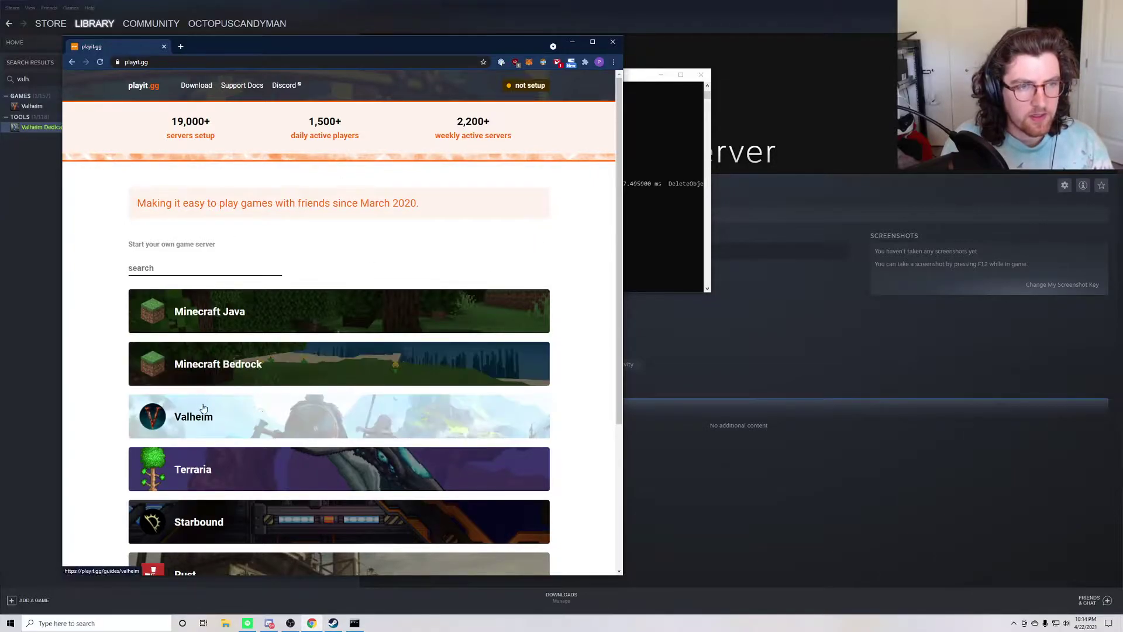
Step: Open the playit.gg Valheim guide and answer Yes to both server-running and able-to-connect
click(329, 417)
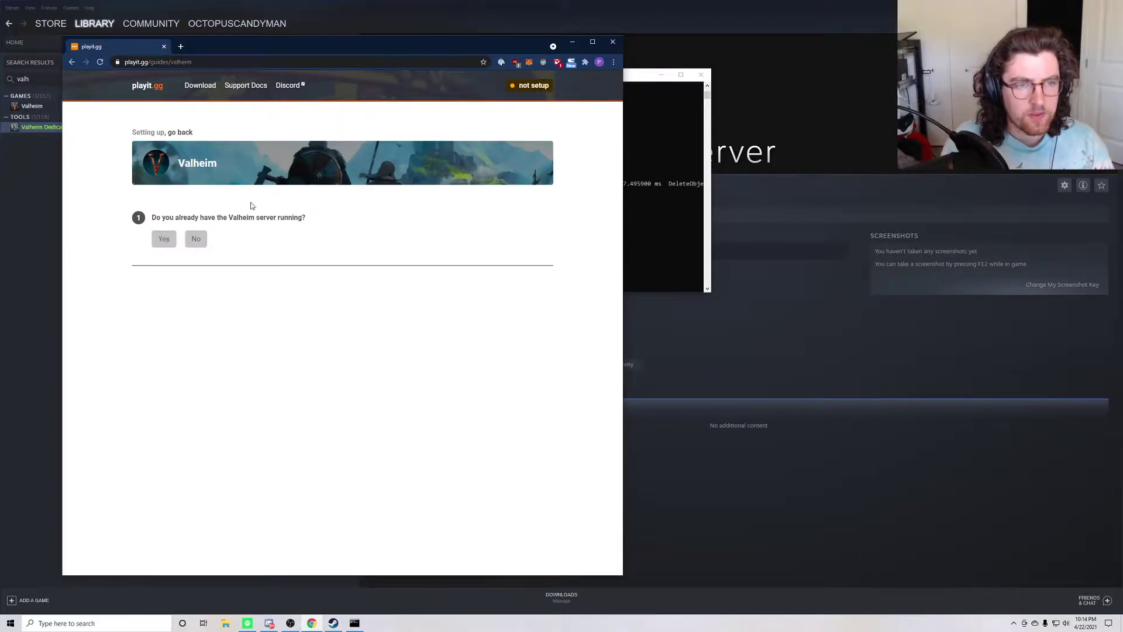
click(163, 240)
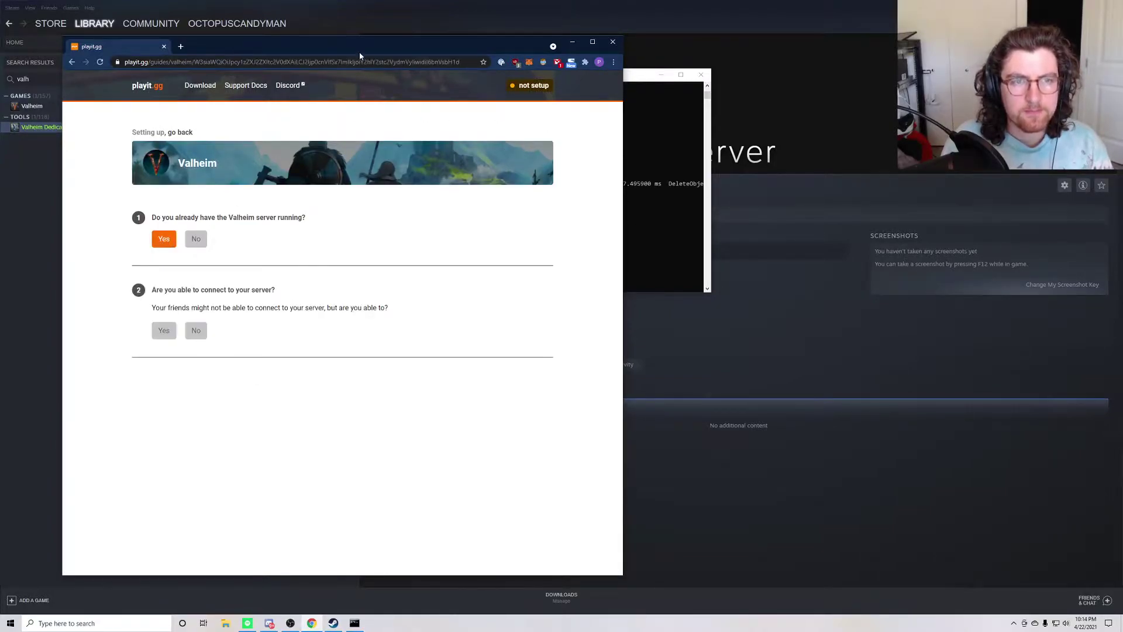
click(164, 331)
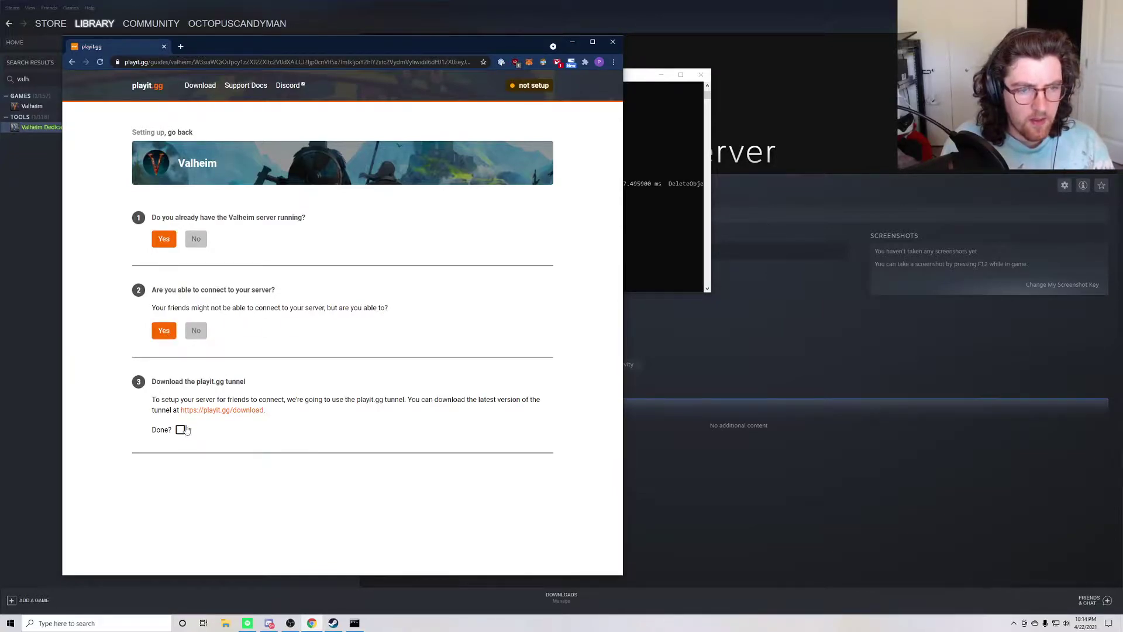
Step: Download the Windows 64-bit playit.gg tunnel, mark the step Done, and run the program
click(213, 413)
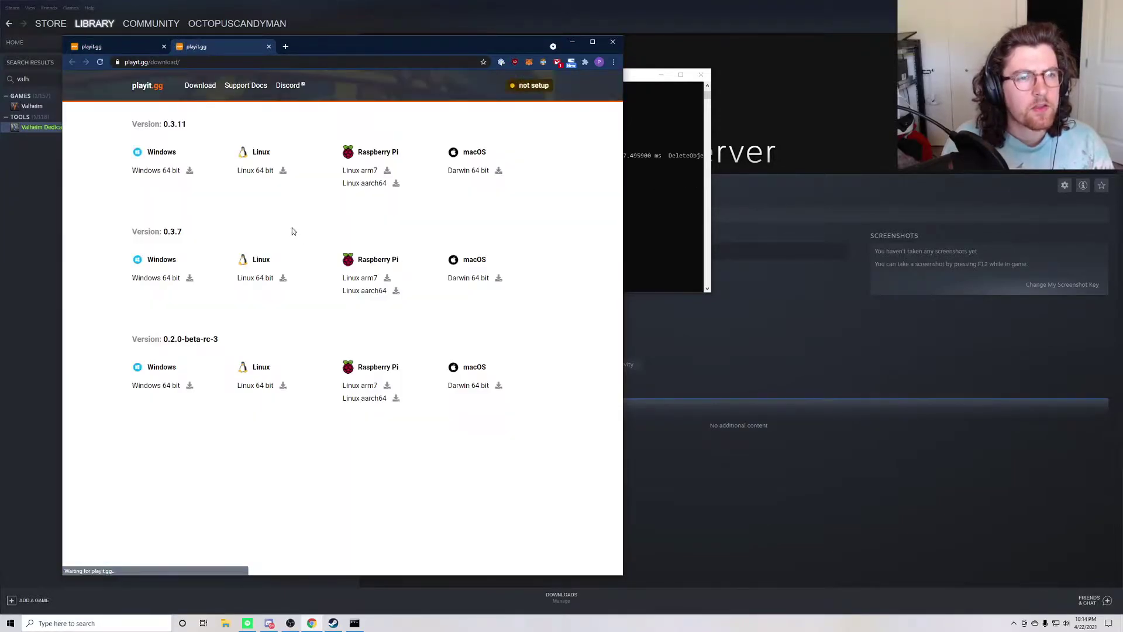
click(165, 171)
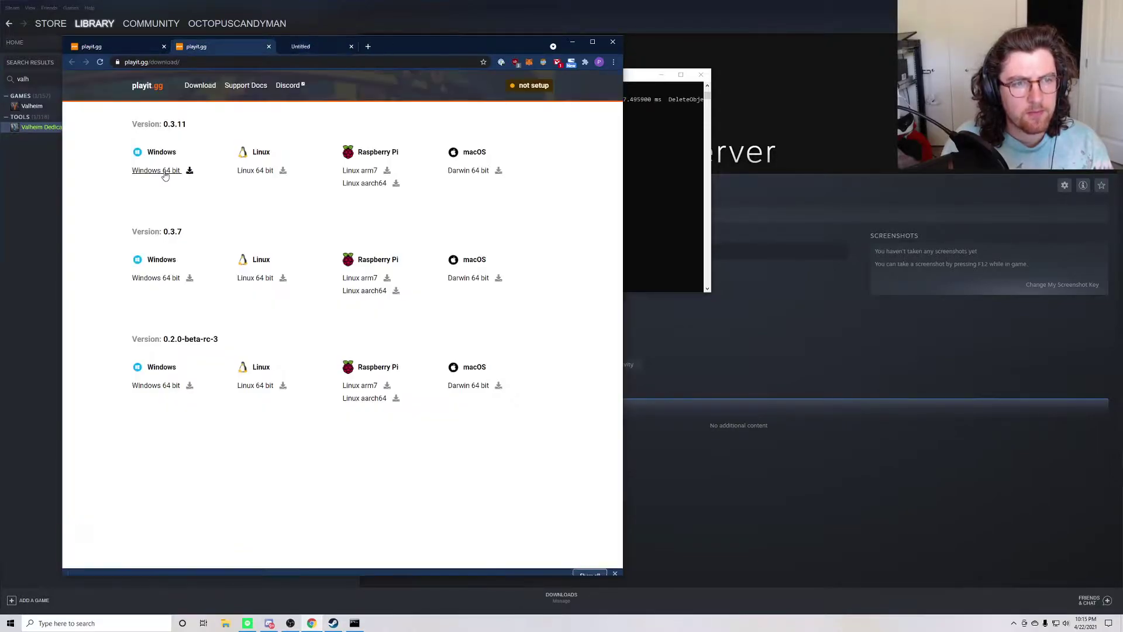
click(123, 47)
click(176, 436)
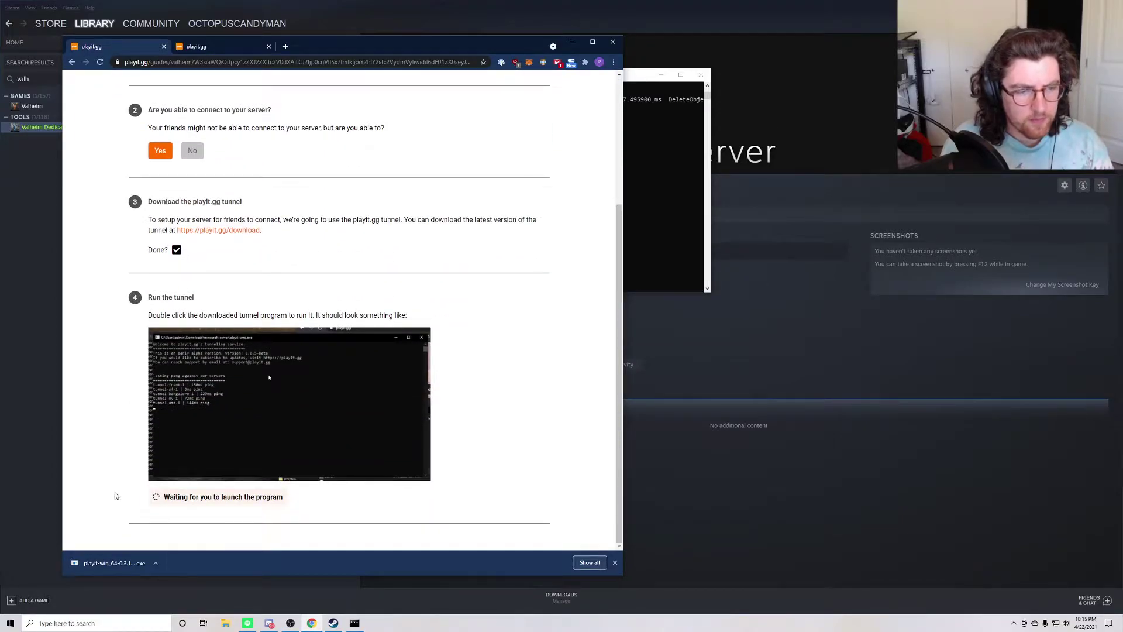
click(112, 564)
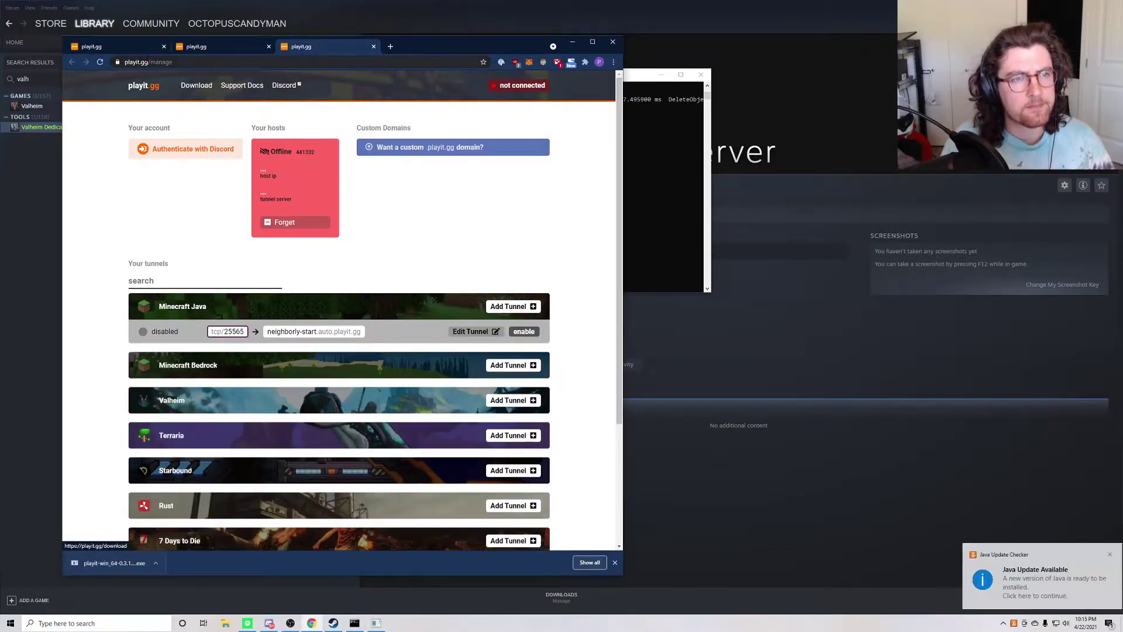
Step: Create the playit.gg tunnel for local address 127.0.0.1:2456 in the Valheim guide
click(139, 47)
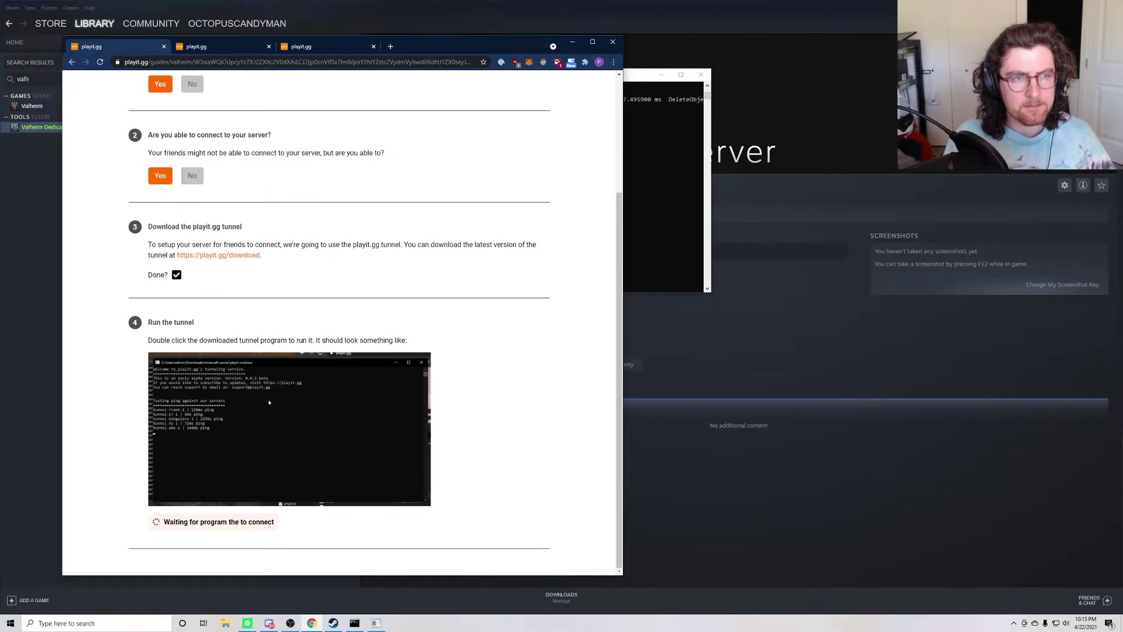
scroll(166, 429, down, 2)
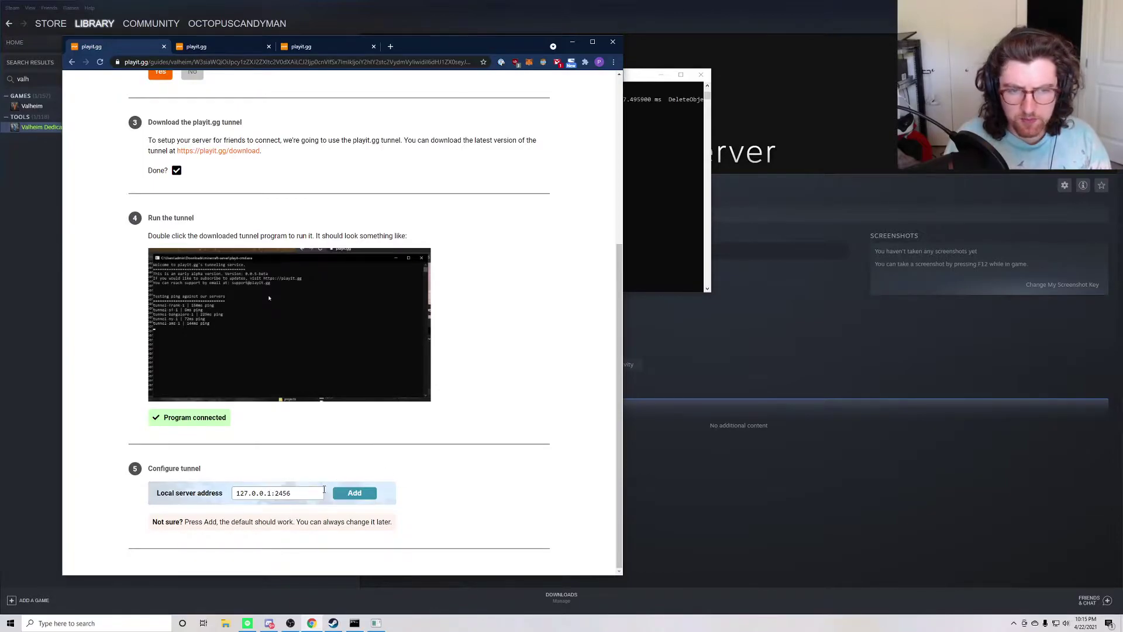
click(345, 493)
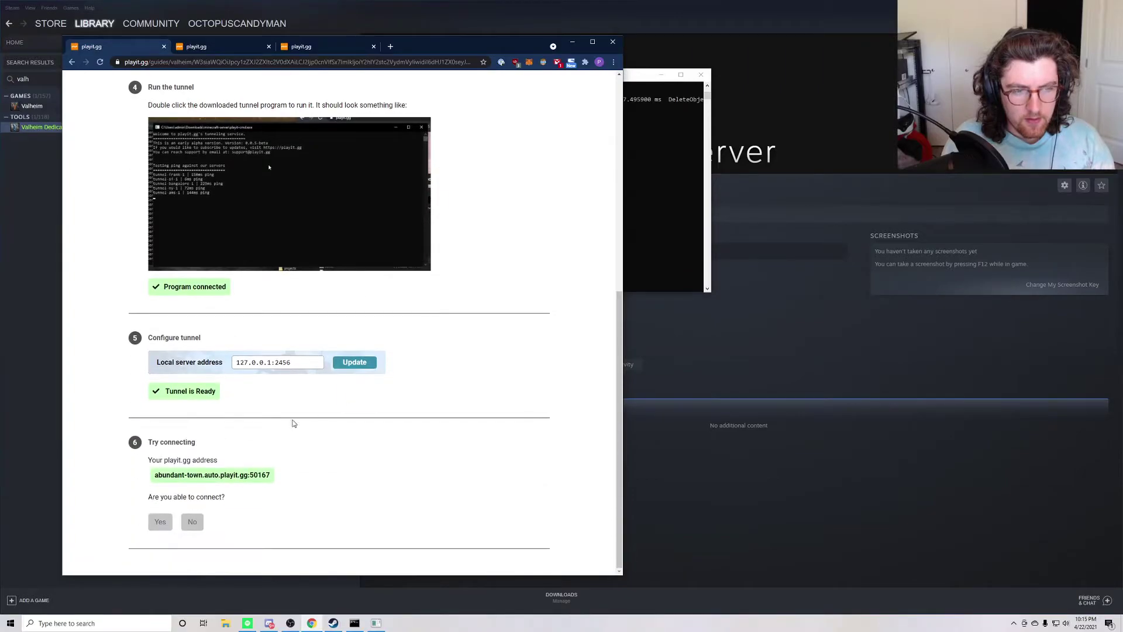
Step: Copy the tunnel address abundant-town.auto.playit.gg:50167 to the clipboard
triple_click(190, 475)
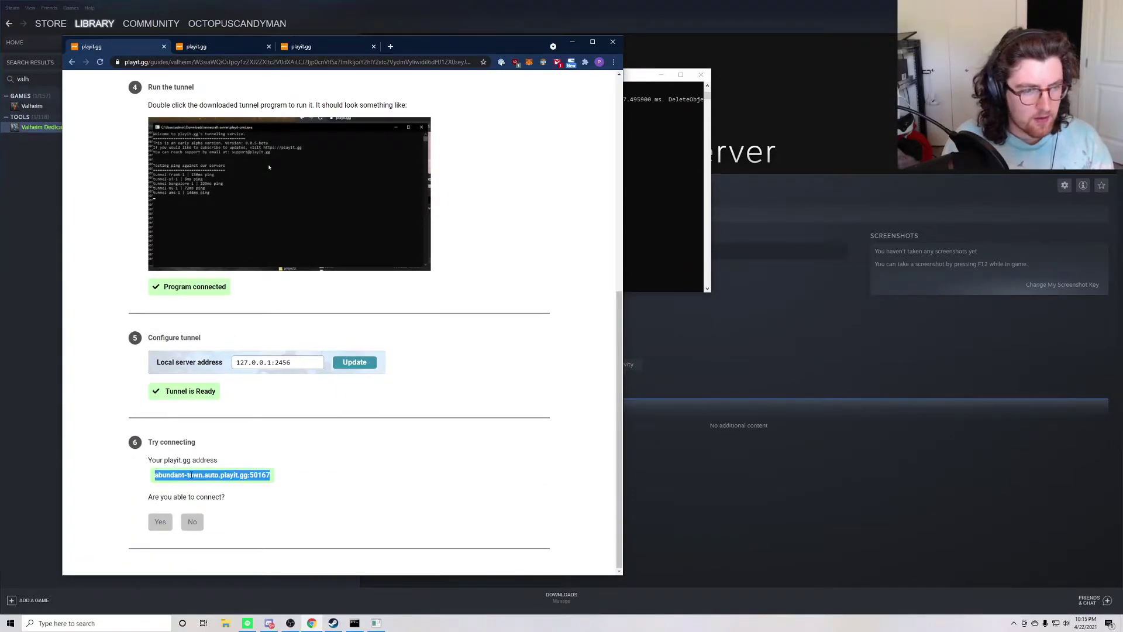
right_click(202, 475)
click(218, 484)
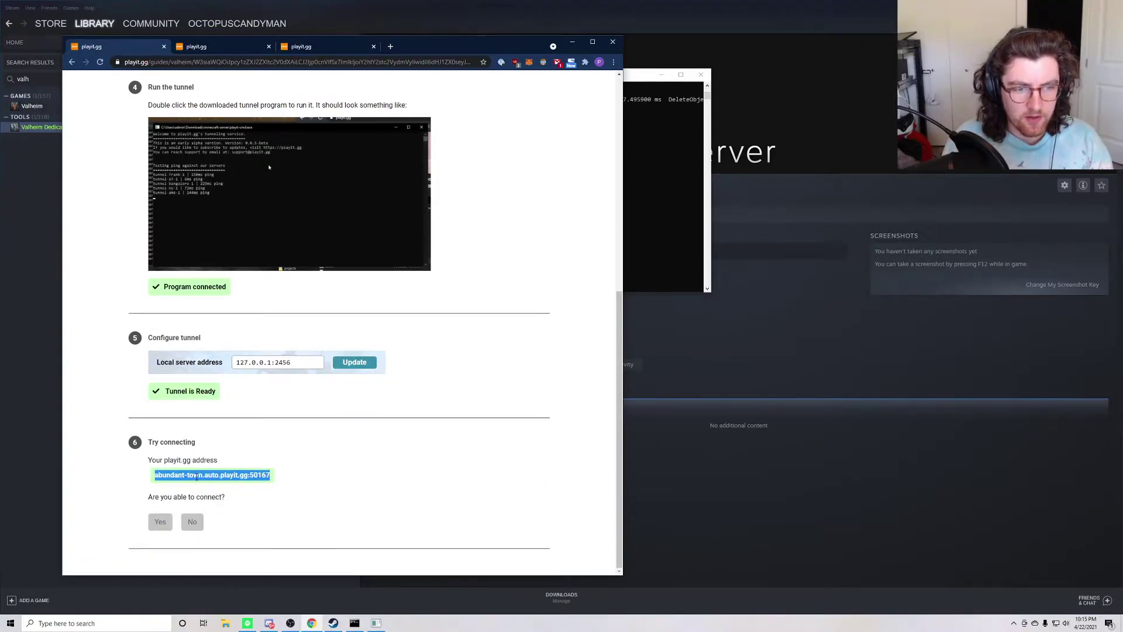
right_click(196, 476)
click(216, 485)
Step: Launch Valheim from the Steam library using the standard Play Valheim option
click(33, 106)
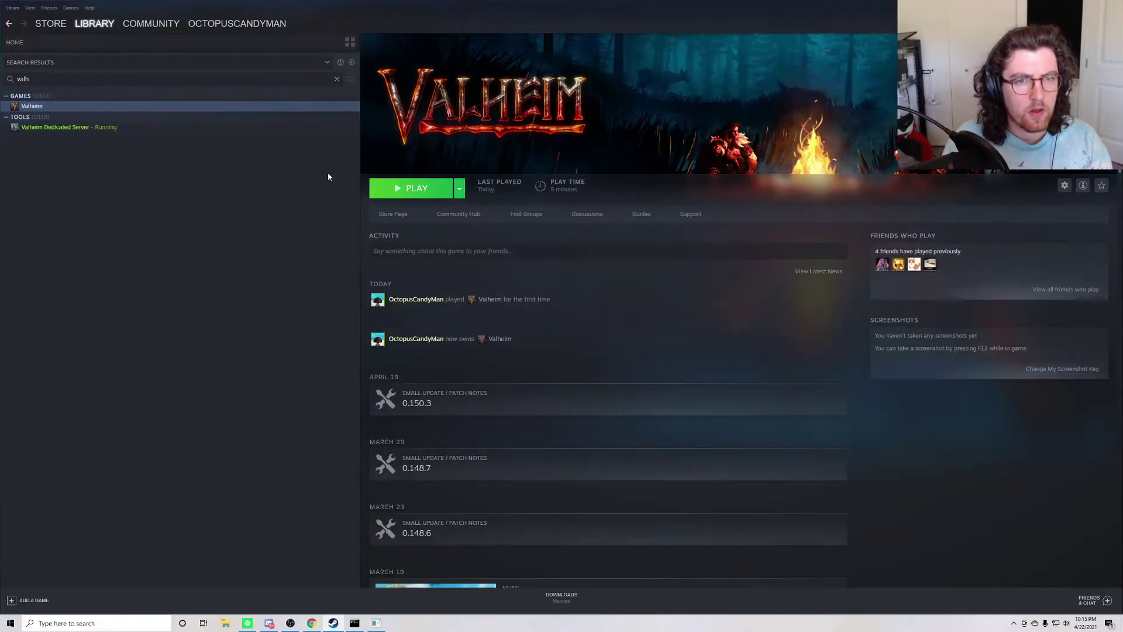
click(409, 188)
click(578, 337)
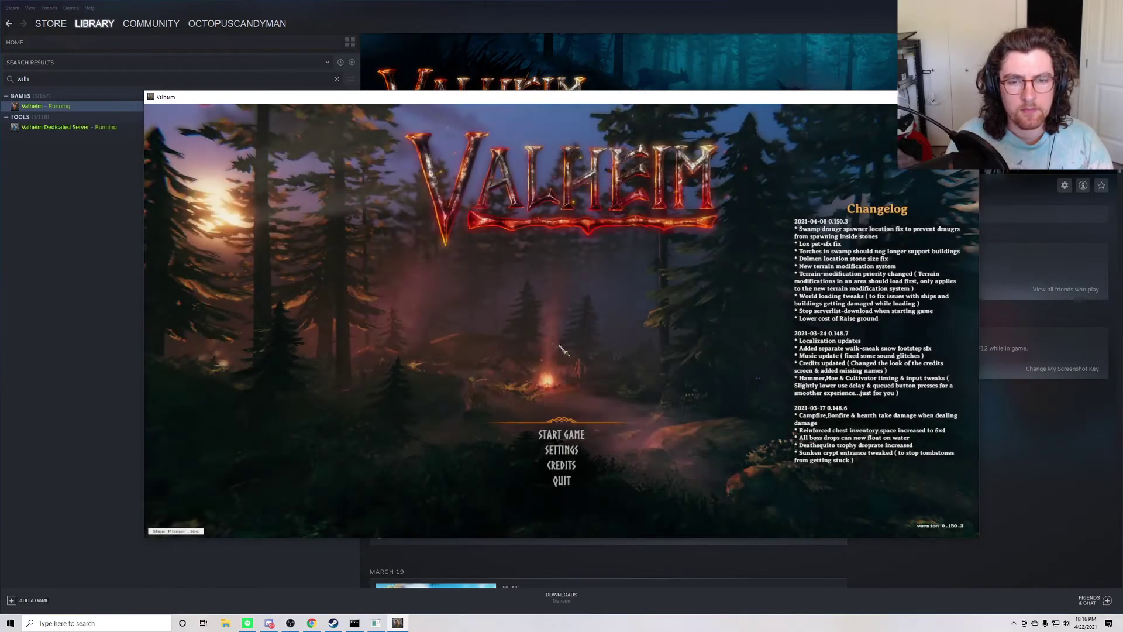
Step: Join by IP at abundant-town.auto.playit.gg:50167 with the current character, then show the server console
click(570, 435)
click(561, 520)
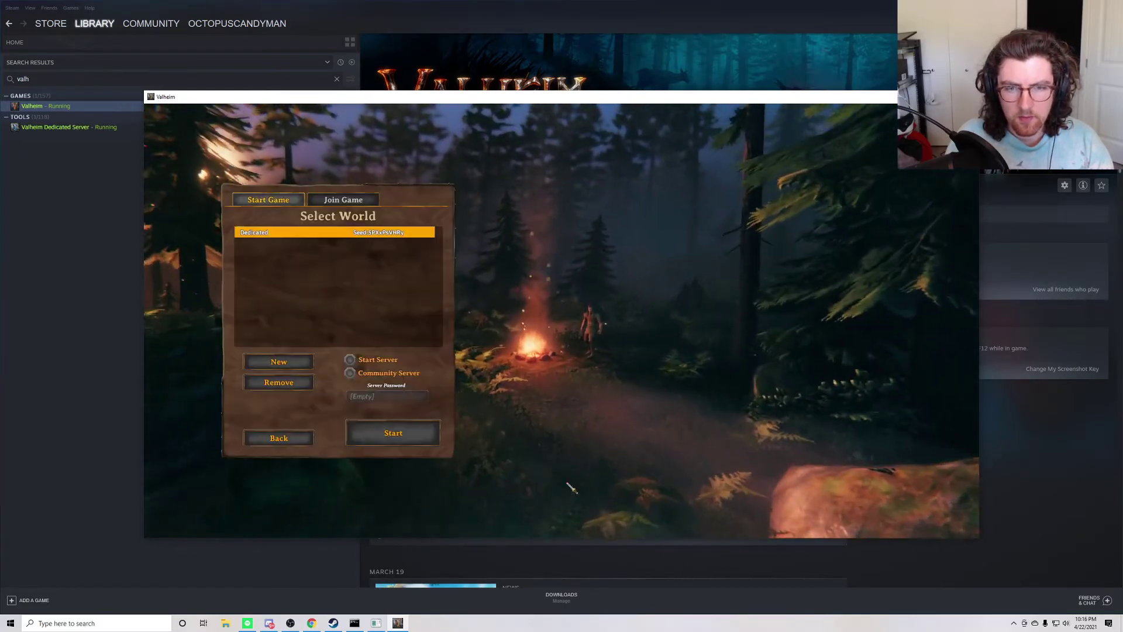
click(346, 197)
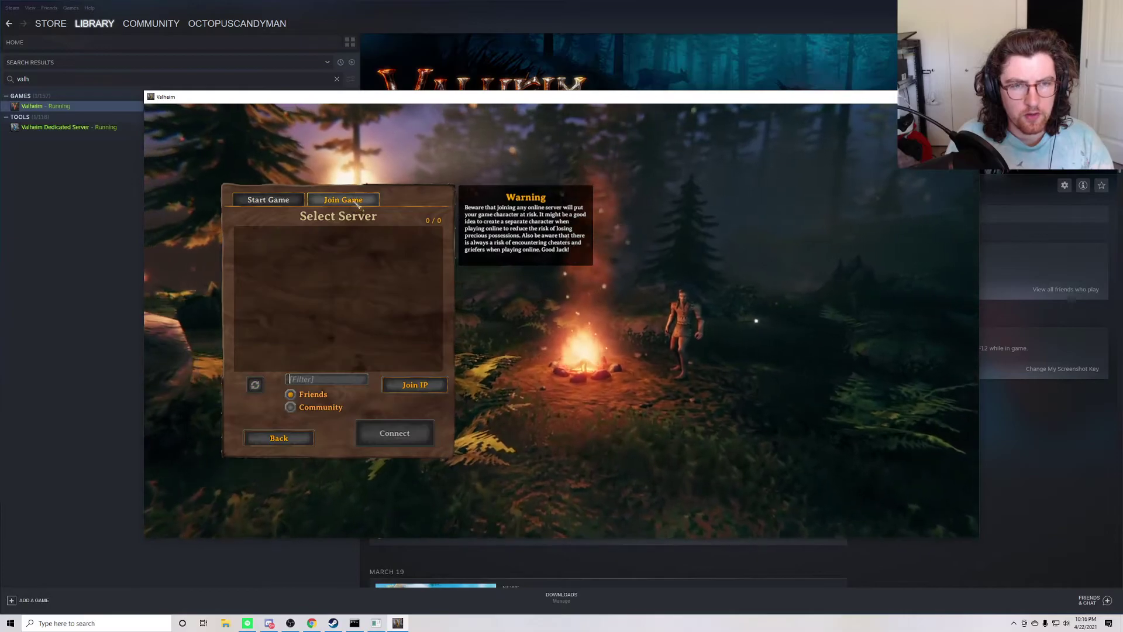
click(419, 388)
key(ctrl+v)
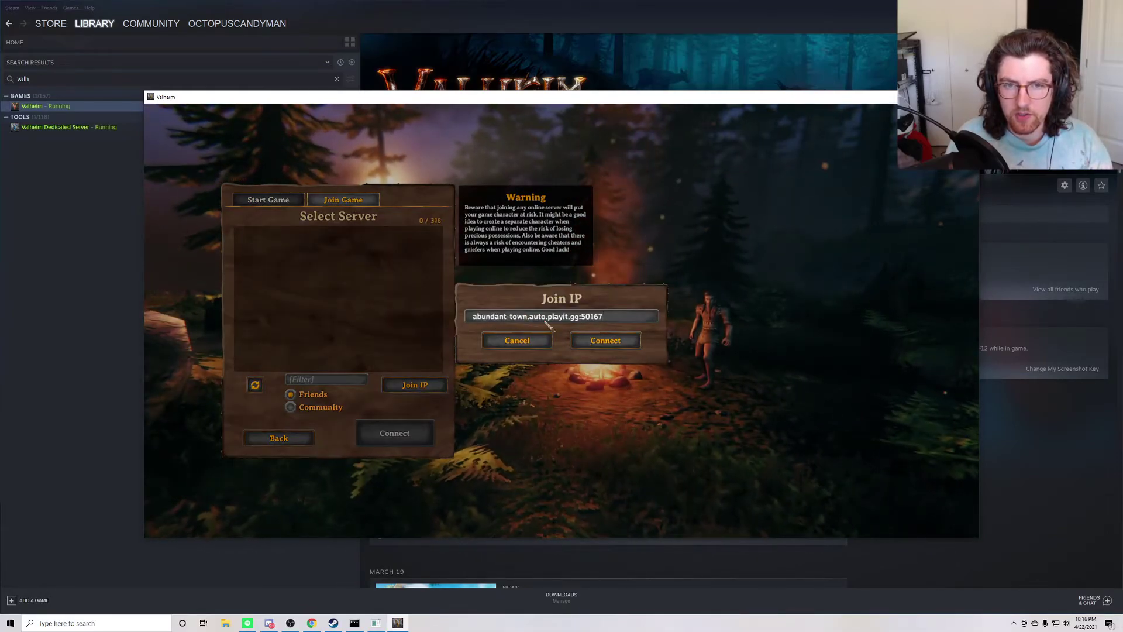
click(618, 345)
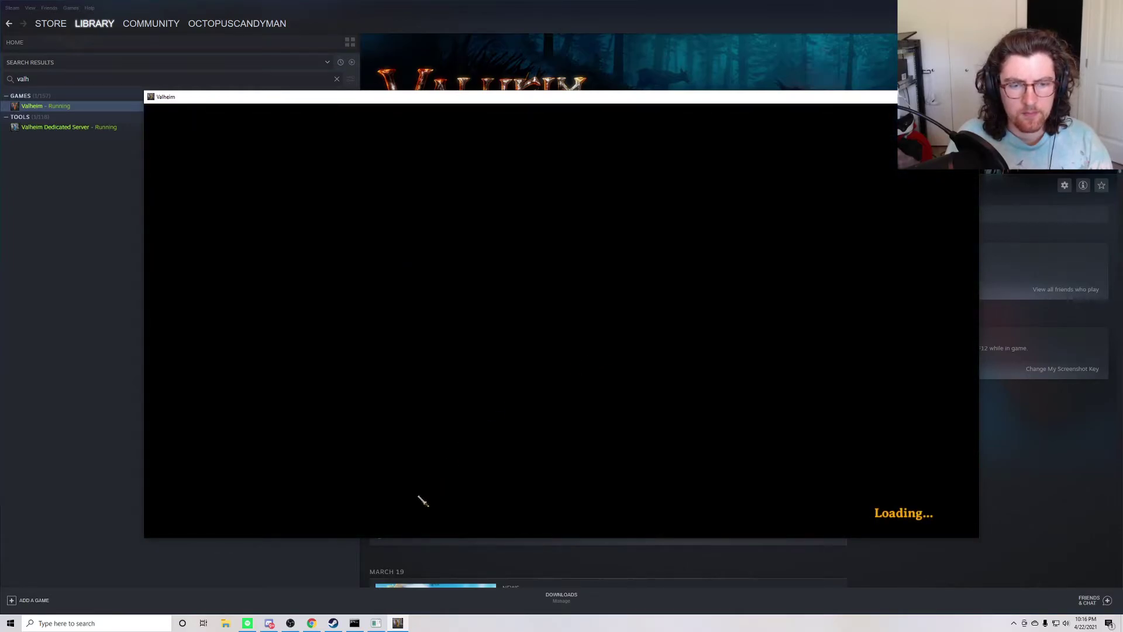
click(354, 622)
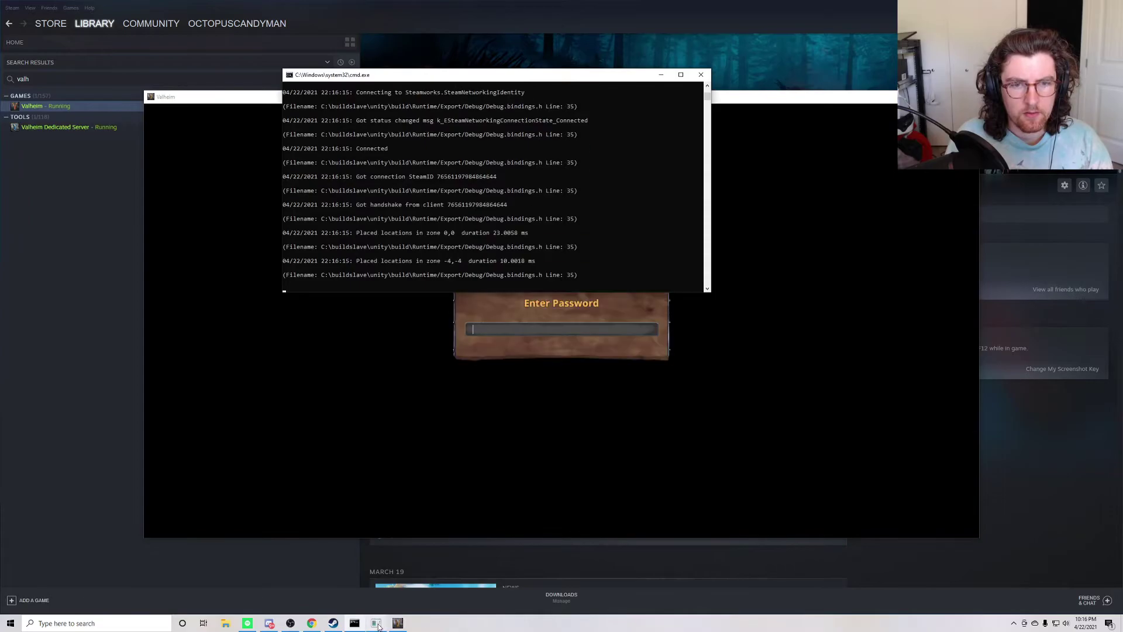
Step: Move the server console aside and submit the server password in Valheim
drag(463, 77, 296, 45)
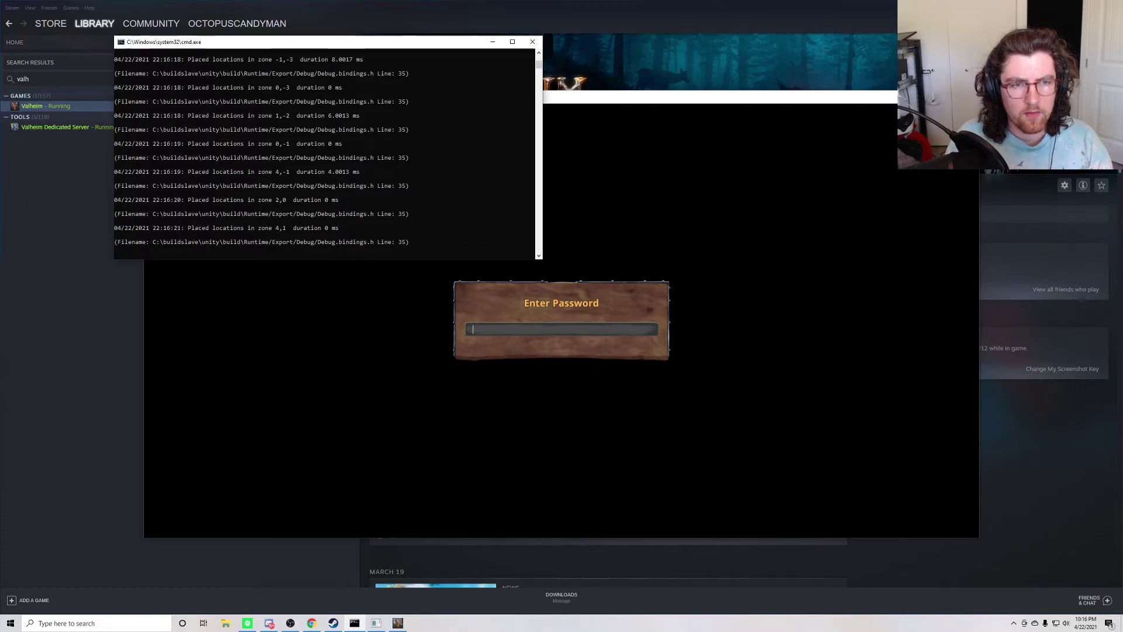
click(561, 329)
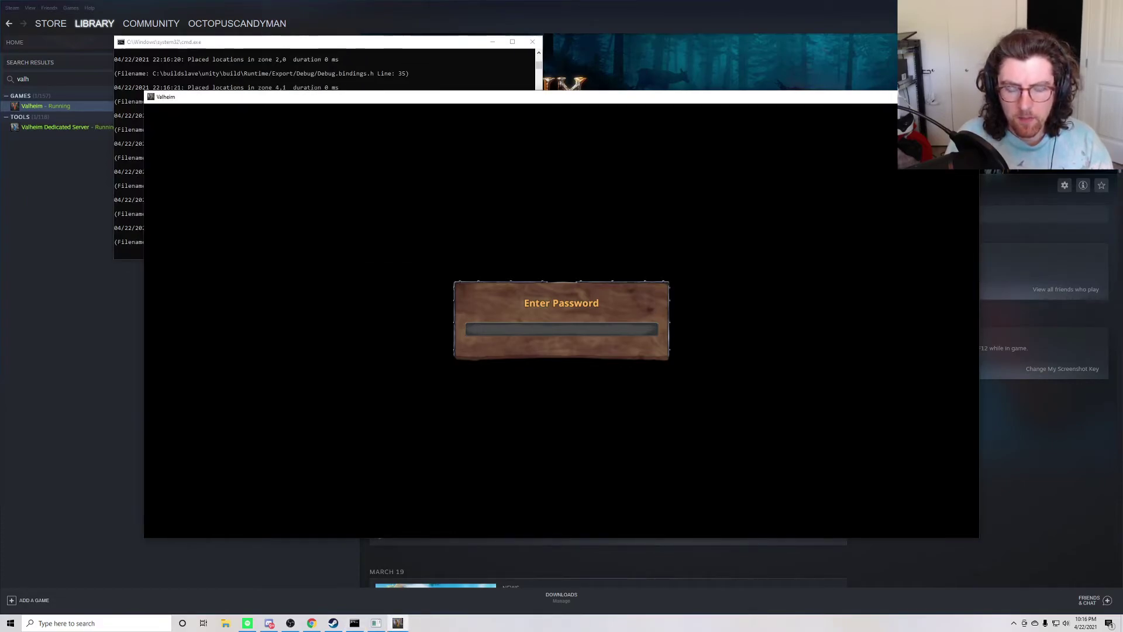
text(password)
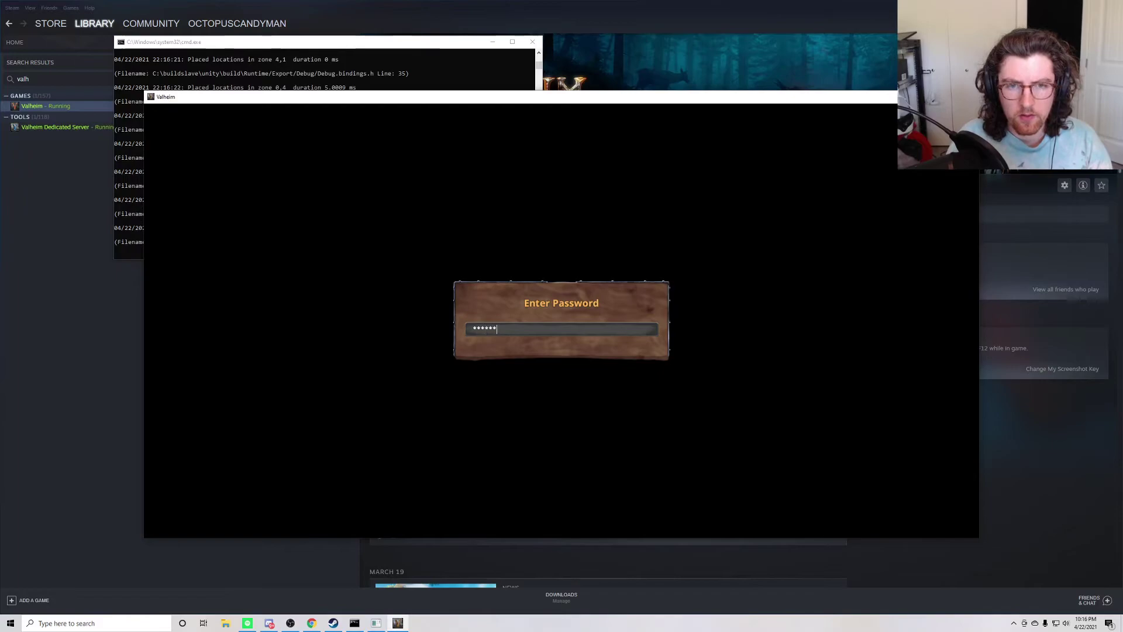
key(Return)
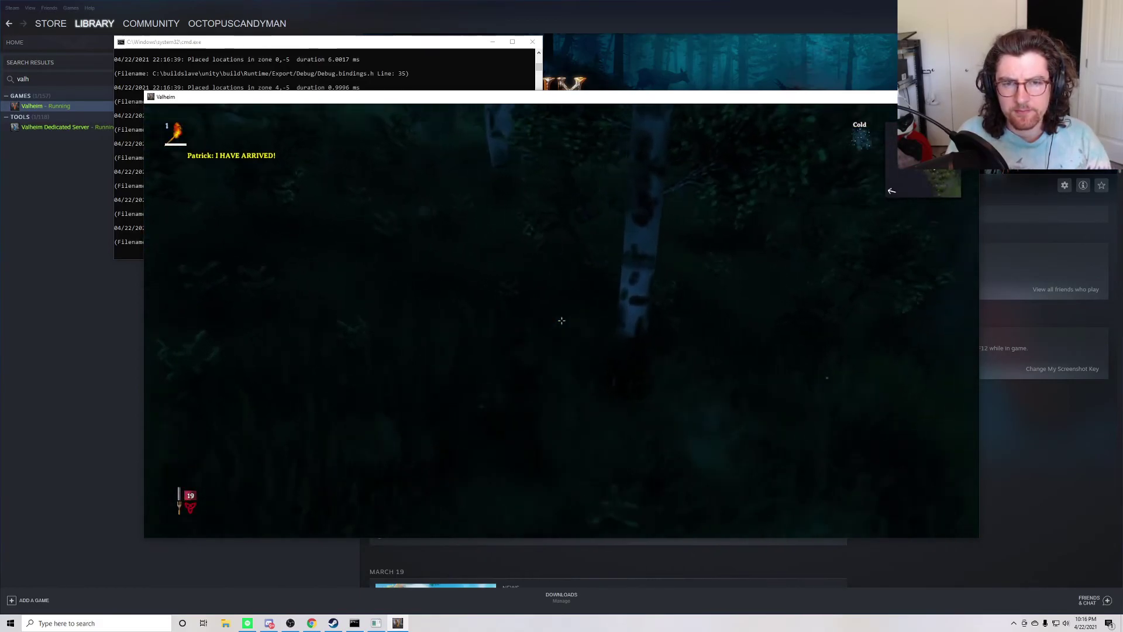
Step: Pause the game and check the enlarged playit.gg log for the 127.0.0.1:2456 mapping
key(Escape)
click(376, 622)
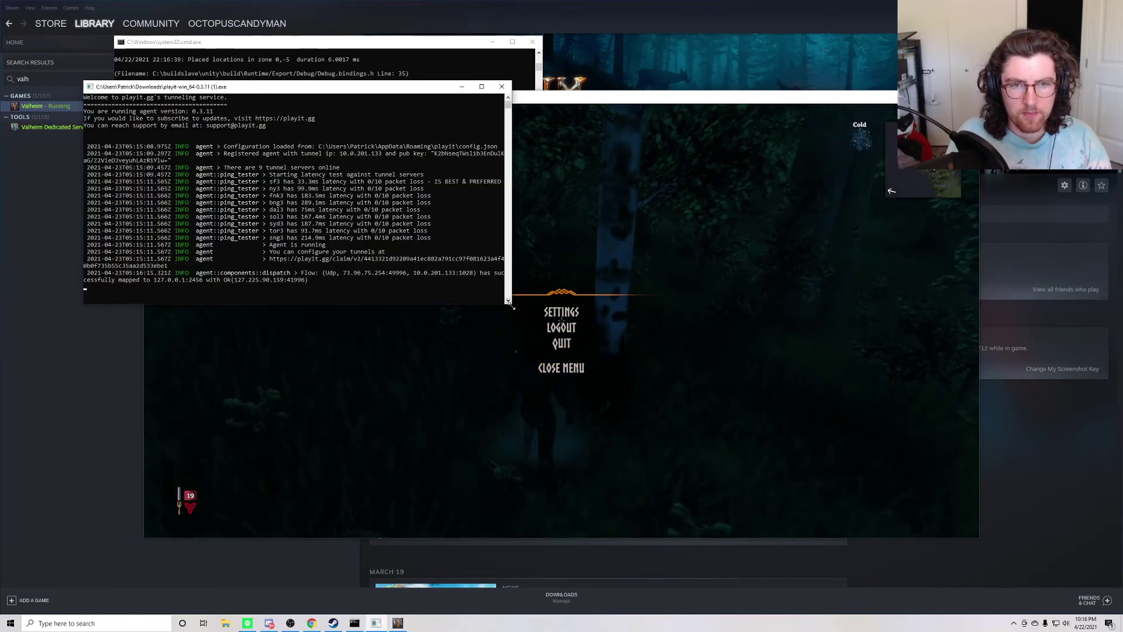
drag(510, 305, 884, 338)
click(245, 260)
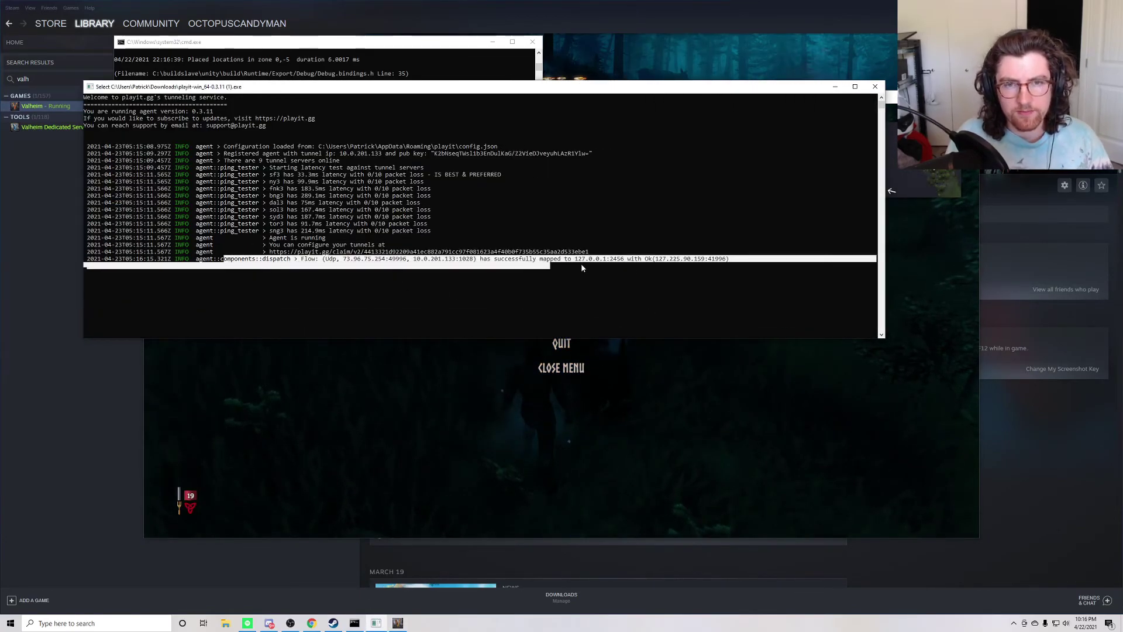
click(672, 381)
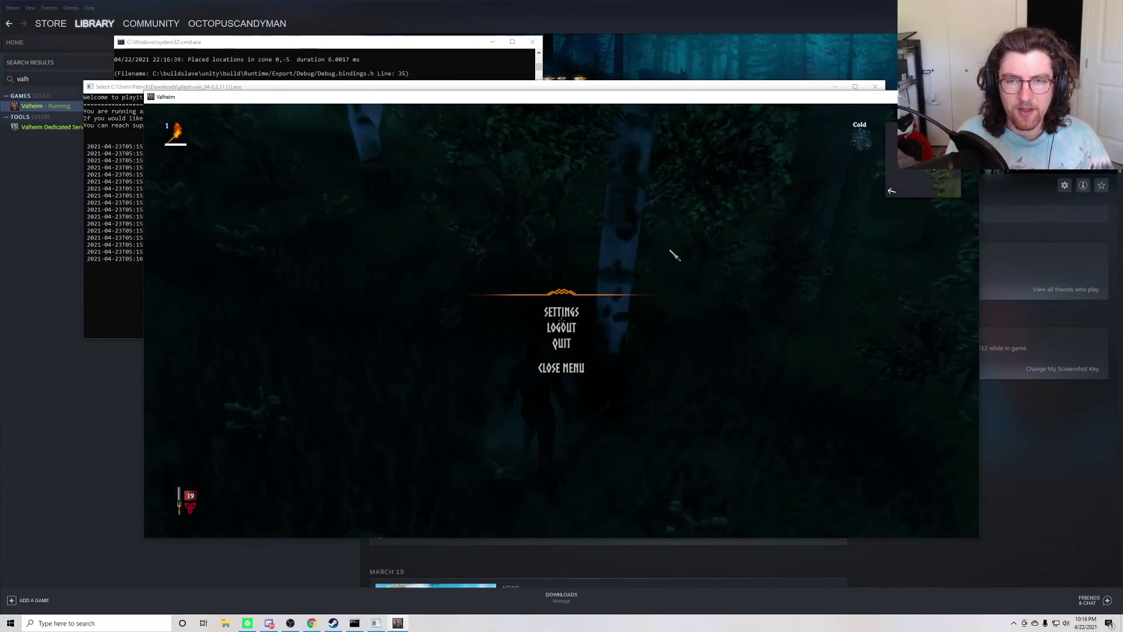
Step: Bring back the playit.gg guide and scroll to the Try connecting step
click(310, 622)
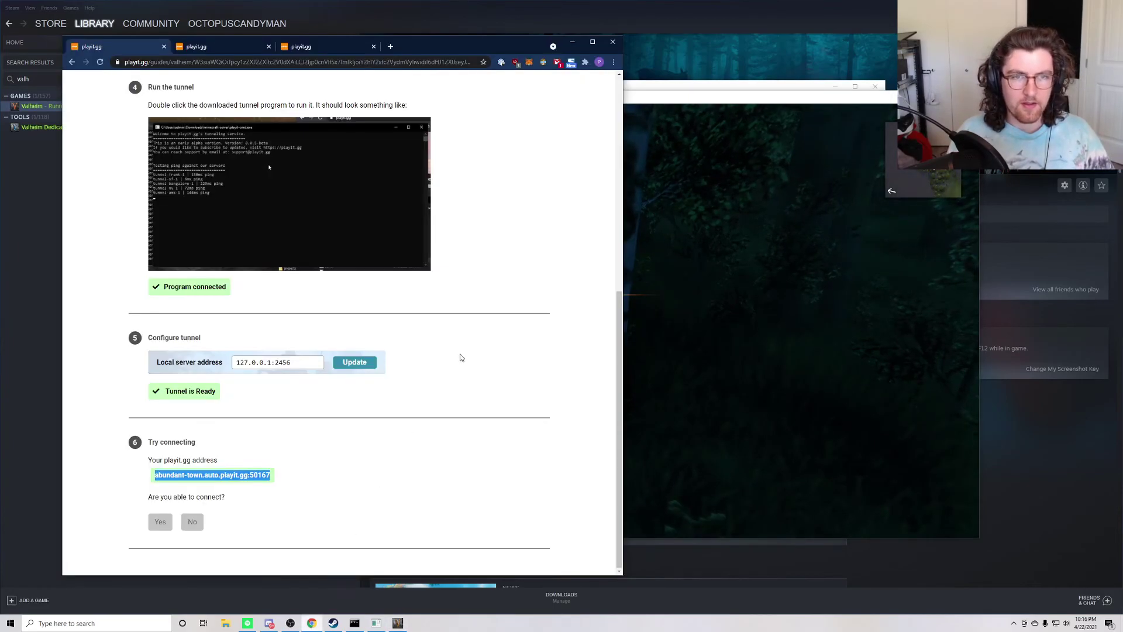
scroll(513, 293, up, 10)
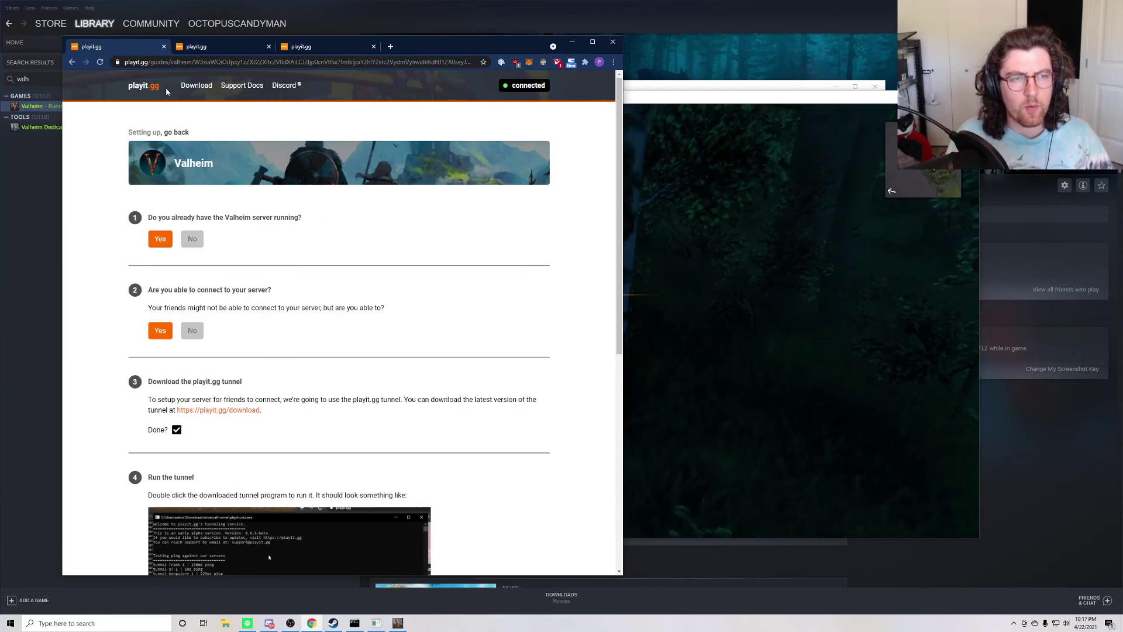
scroll(194, 327, down, 5)
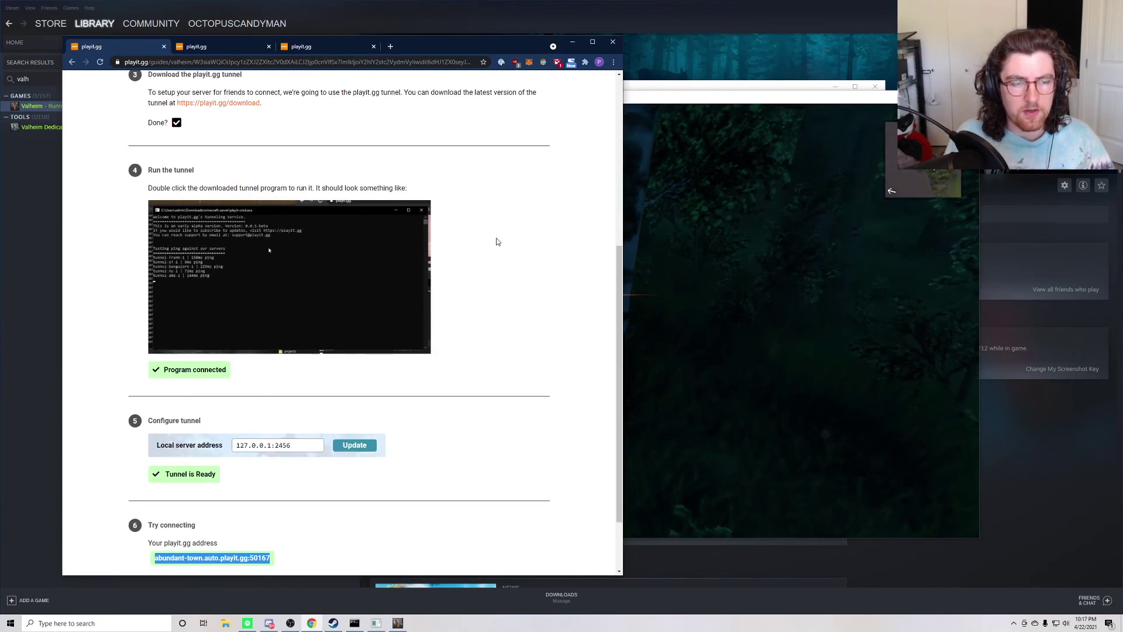
scroll(496, 241, down, 2)
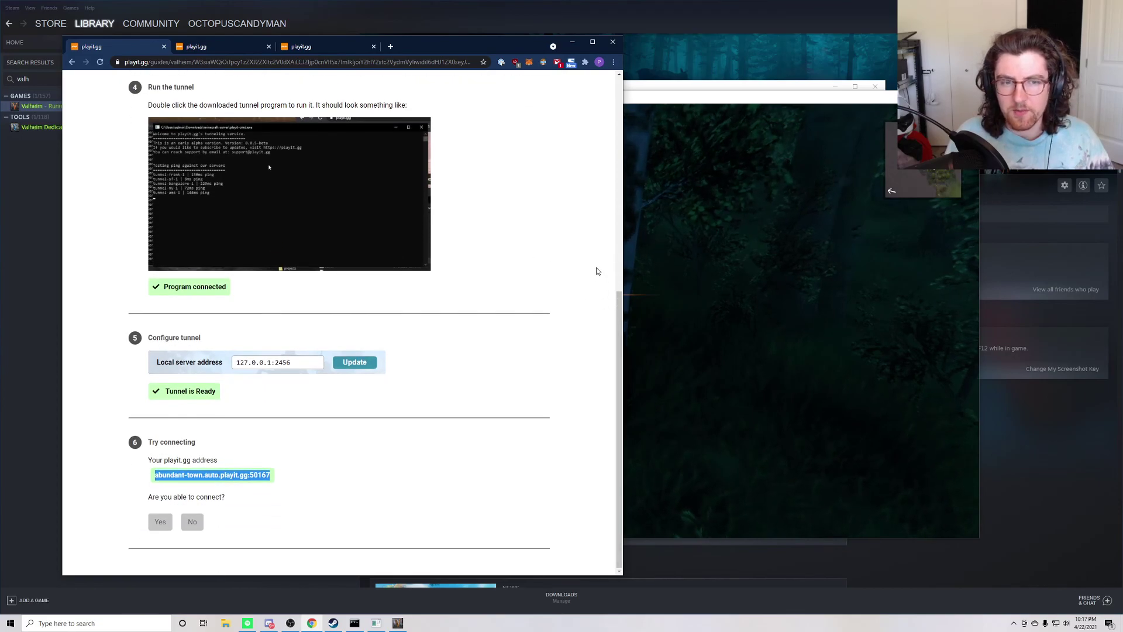